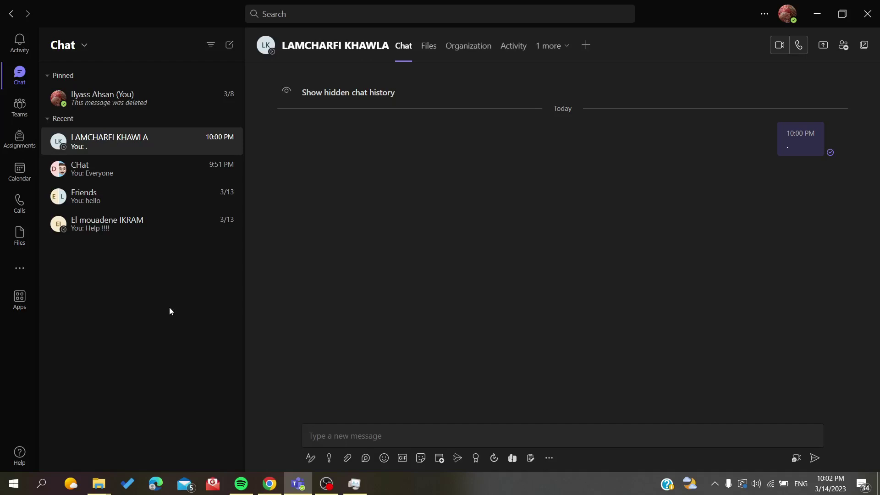
# Switch to the Teams view to show the team list and General channel posts.
pyautogui.click(19, 106)
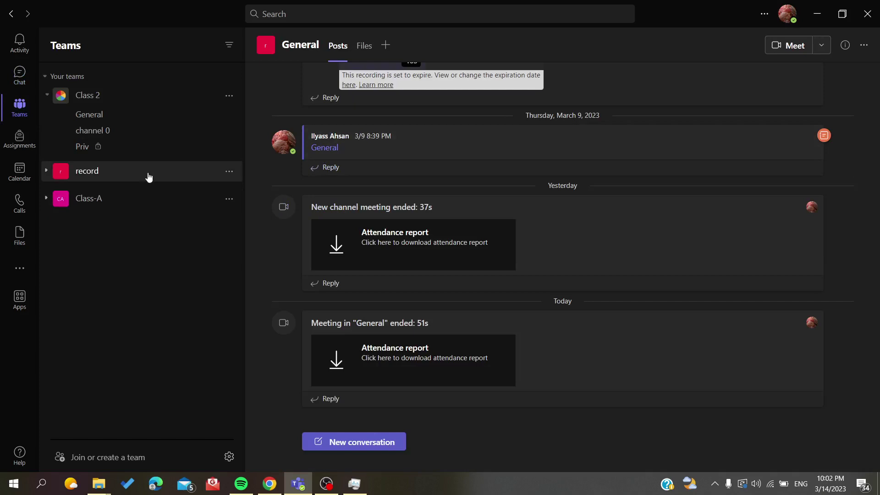
pyautogui.moveTo(138, 172)
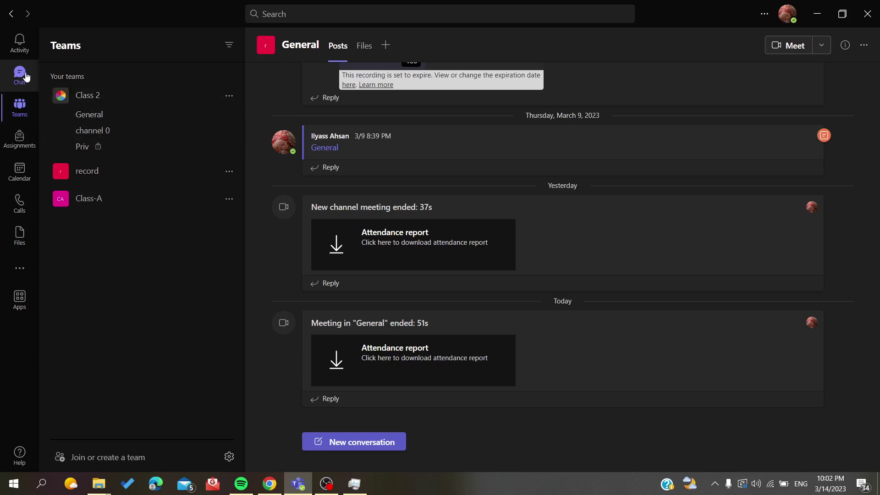
pyautogui.moveTo(138, 148)
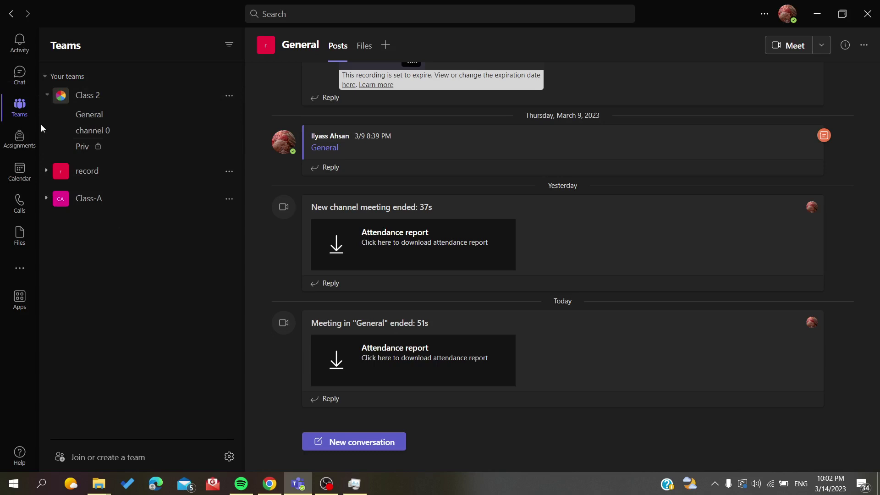
# Go back to the chat list showing the recent one-to-one conversation.
pyautogui.click(20, 74)
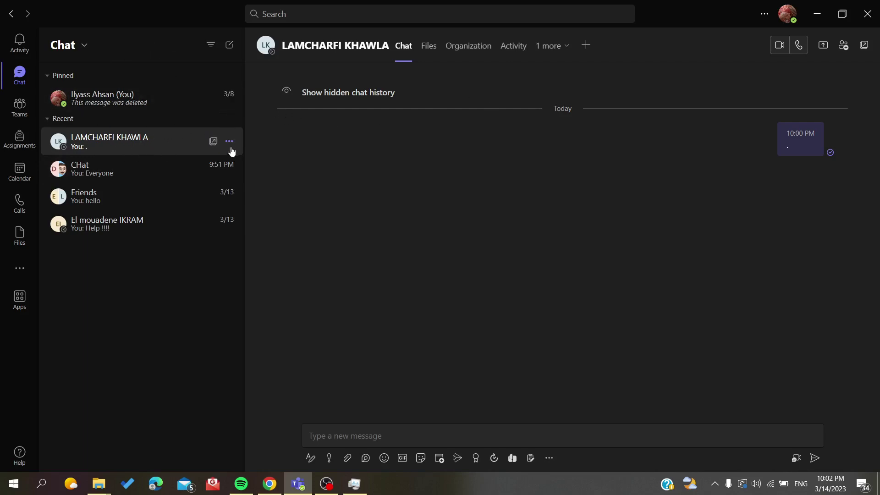
pyautogui.moveTo(107, 144)
pyautogui.rightClick(107, 146)
pyautogui.click(213, 151)
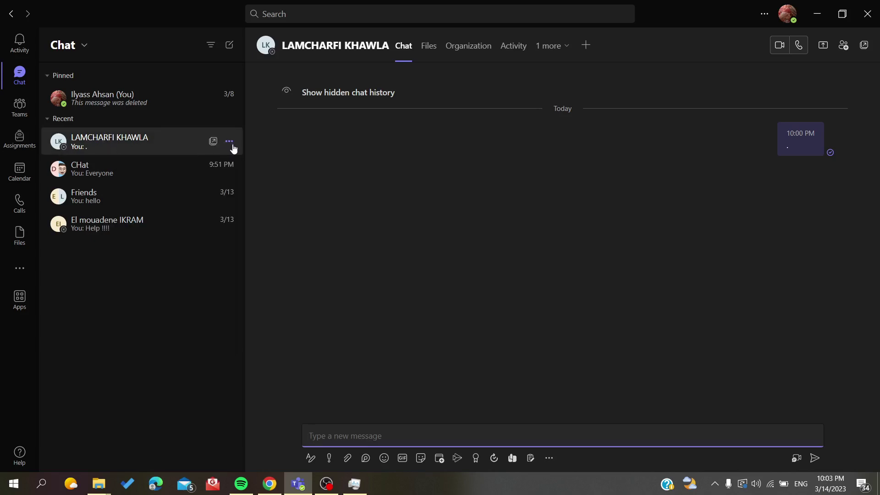
pyautogui.click(229, 142)
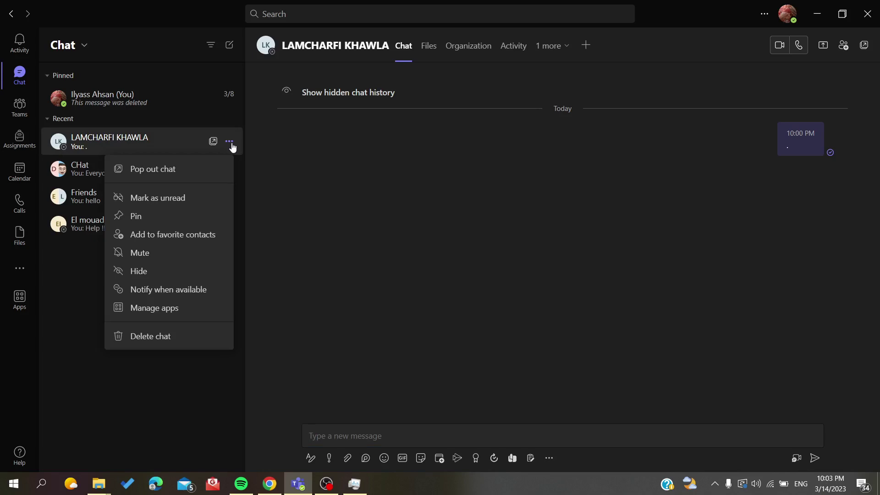
pyautogui.click(135, 254)
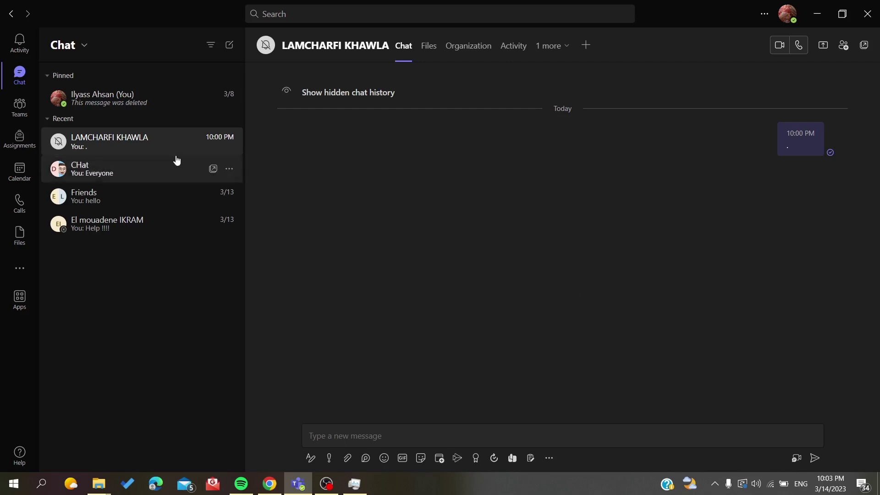
pyautogui.rightClick(163, 137)
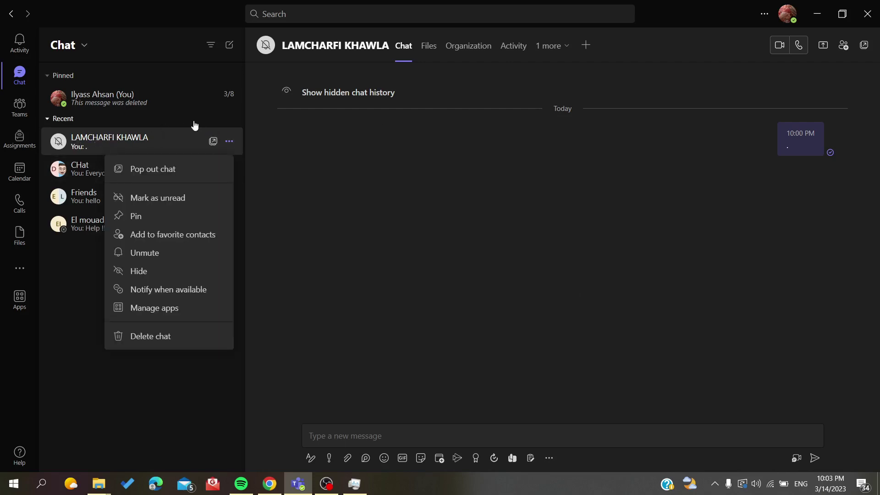
pyautogui.click(138, 253)
pyautogui.rightClick(97, 157)
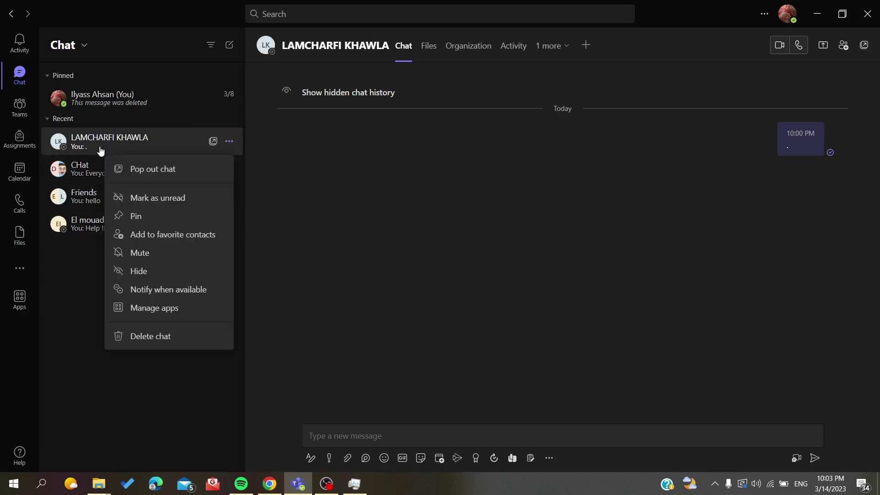
pyautogui.click(129, 253)
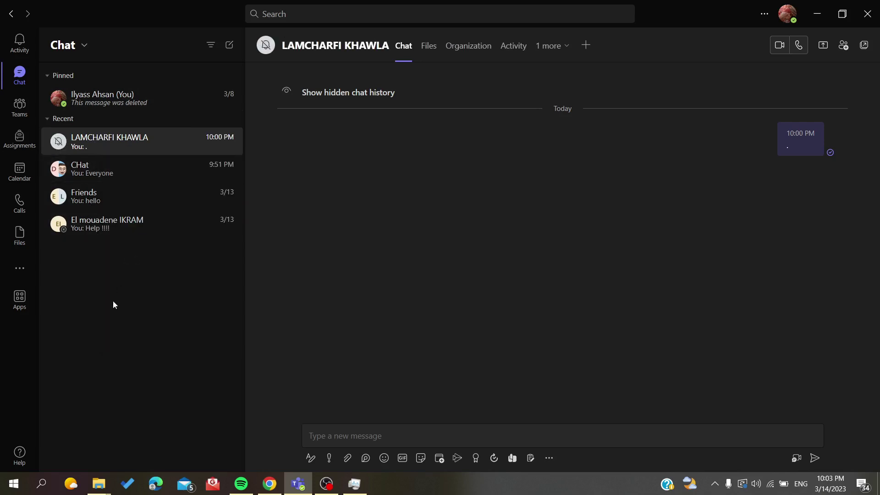